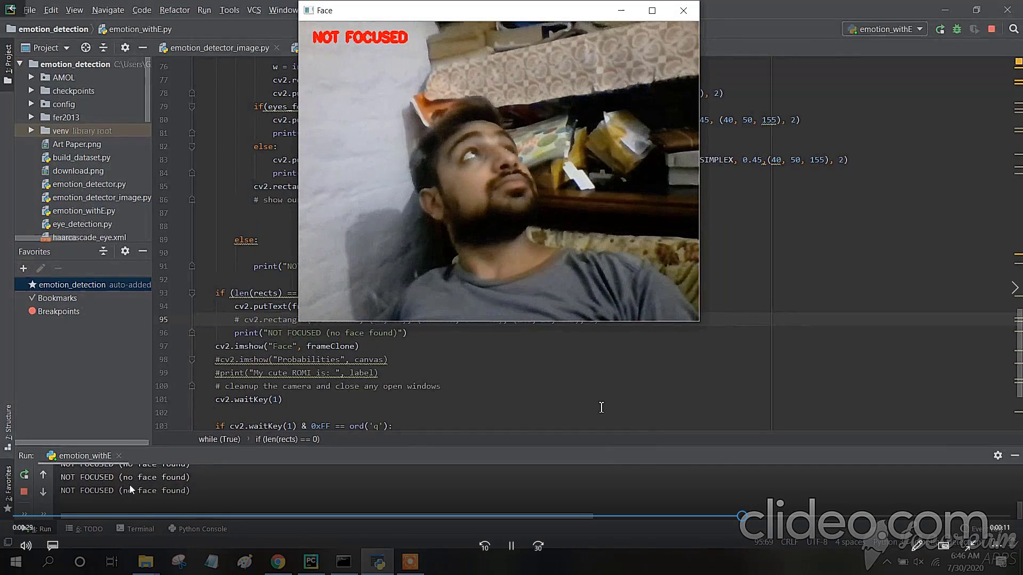
Step: Rewind the focus-test video to about the 7-second mark and pause it on the focused face
left_click(389, 517)
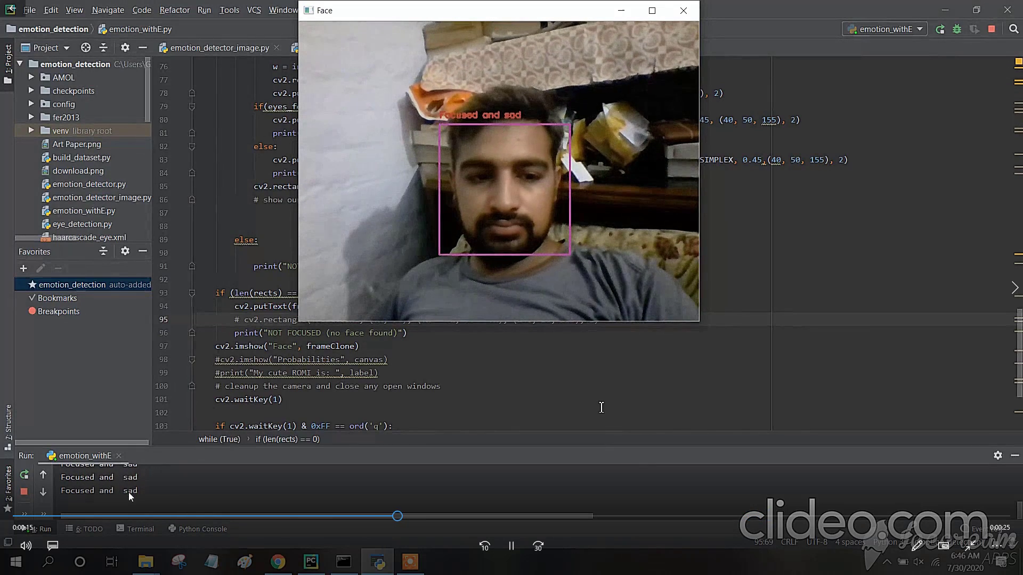
left_click(190, 516)
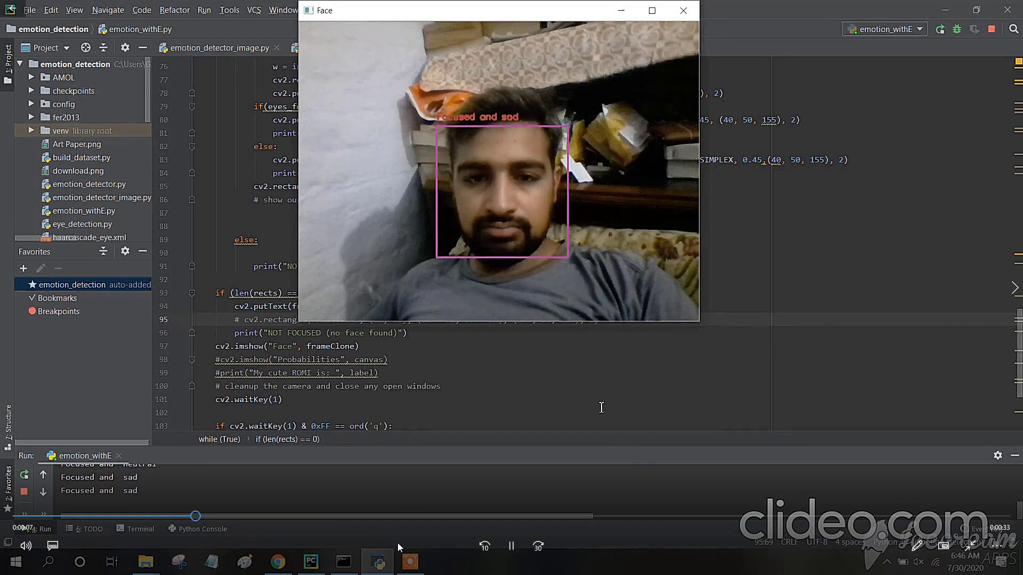
left_click(510, 549)
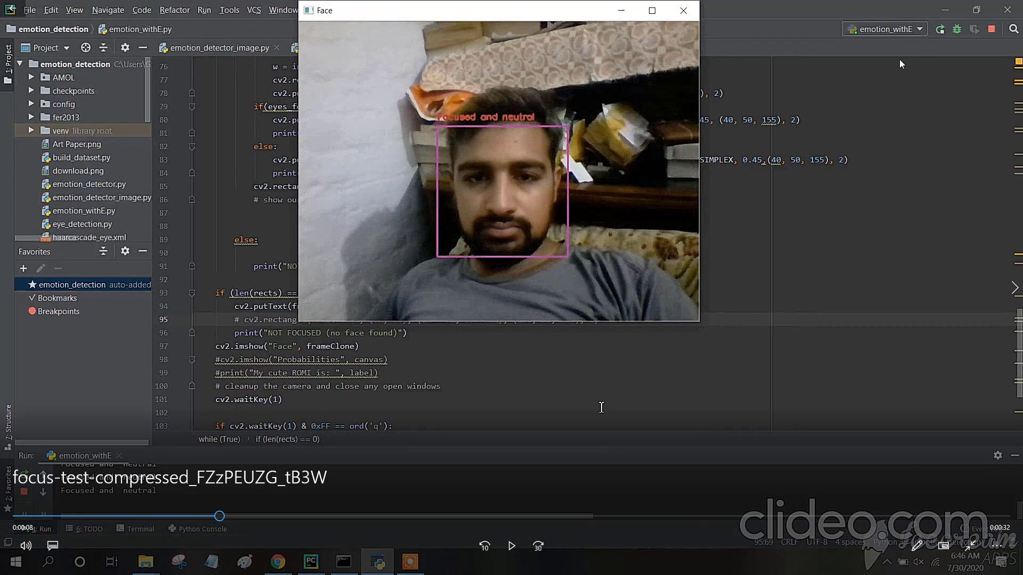
Step: Switch to the Open World V2 design in Adobe XD and select the Edit Me chip on the Training on Me artboard
key("alt+Tab")
key("Tab")
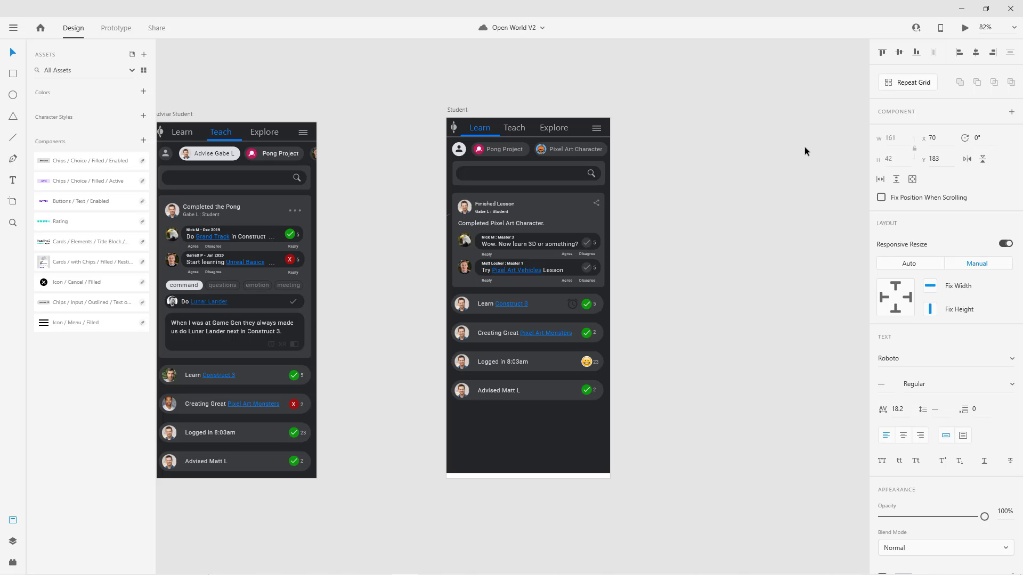
left_click_drag(802, 150, 687, 205)
scroll(684, 207, "up", 5)
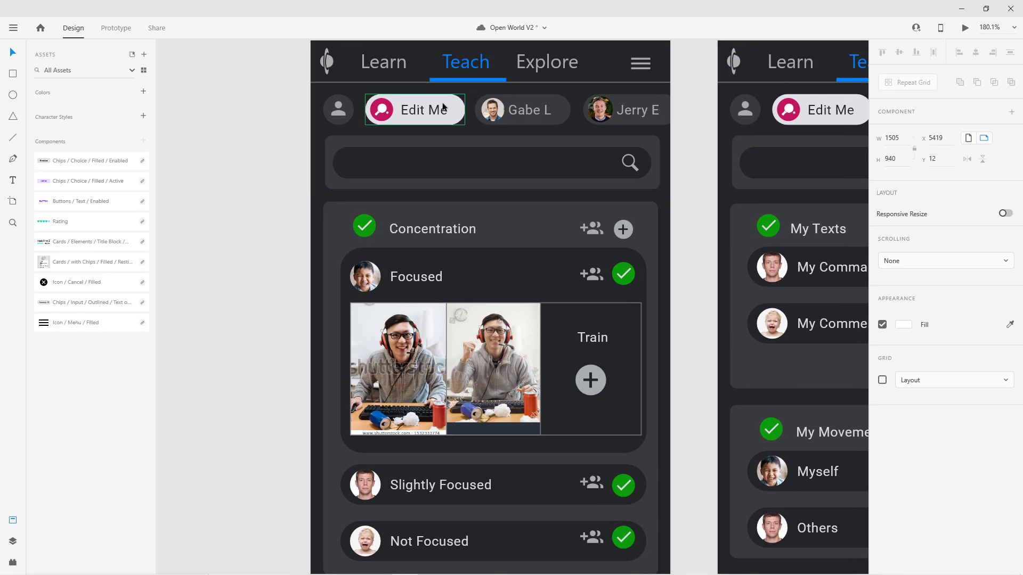
left_click(415, 112)
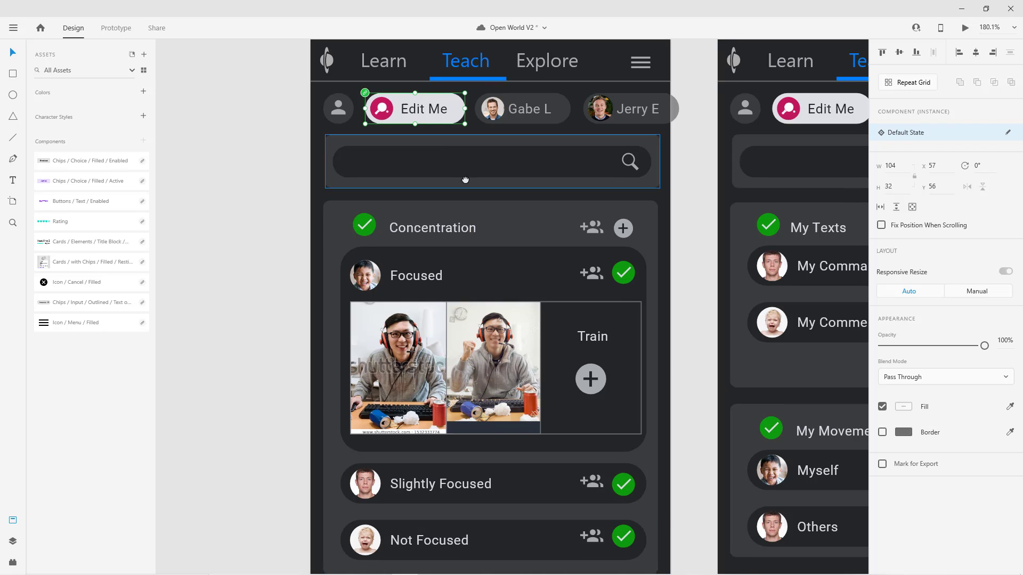
Step: Select the Slightly Focused and Not Focused rows in the Concentration card and save the document
left_click_drag(467, 189, 447, 110)
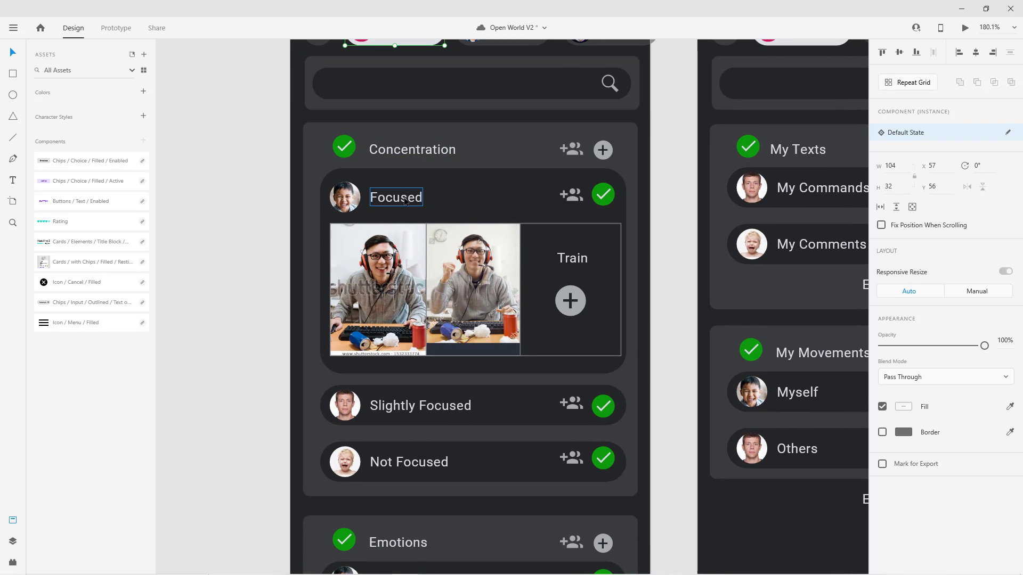
left_click(418, 408)
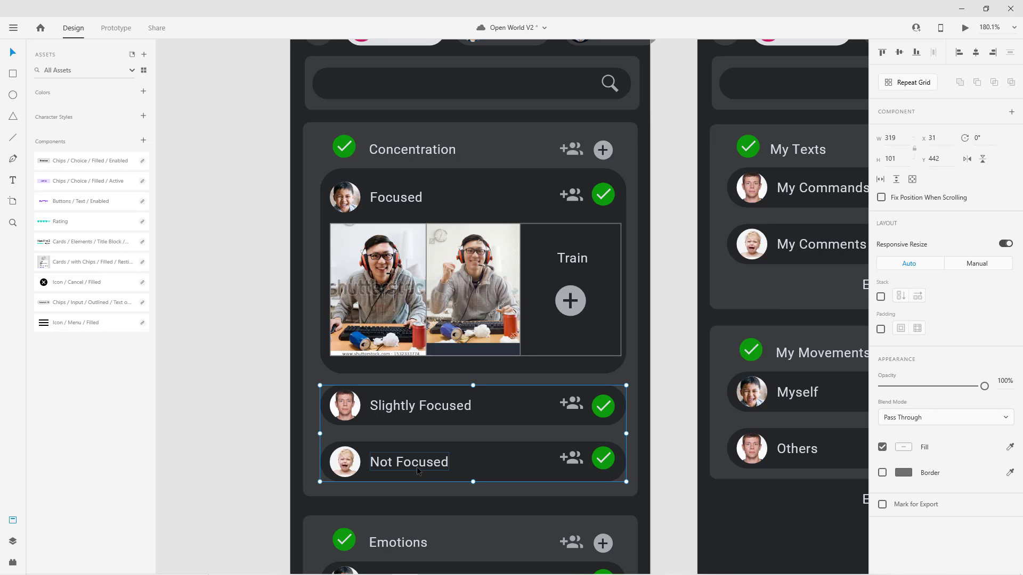
key("ctrl+s")
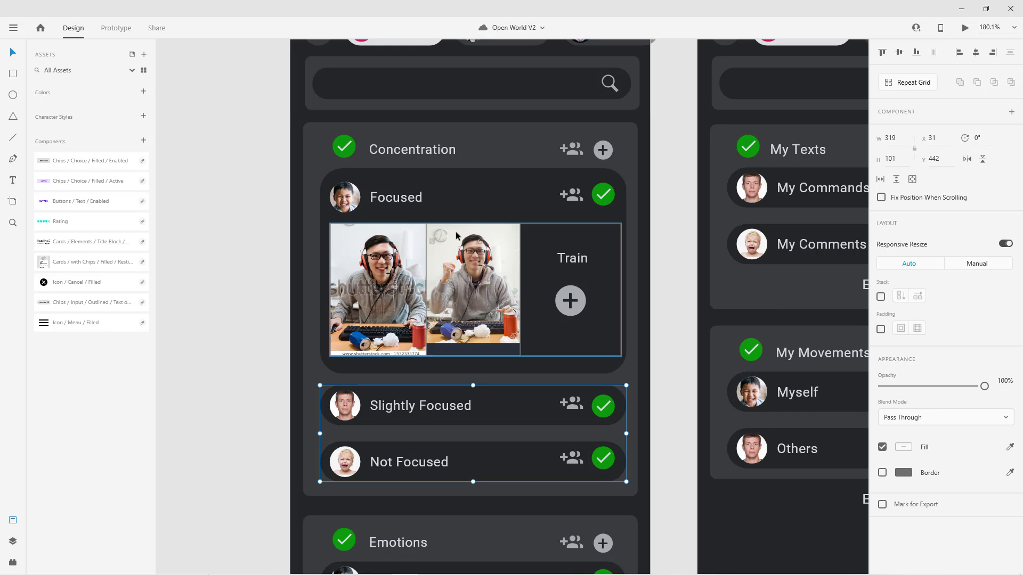
Step: Review the Emotions card and select the Agreements card with its Yes, No and I don't know rows
scroll(471, 386, "down", 5)
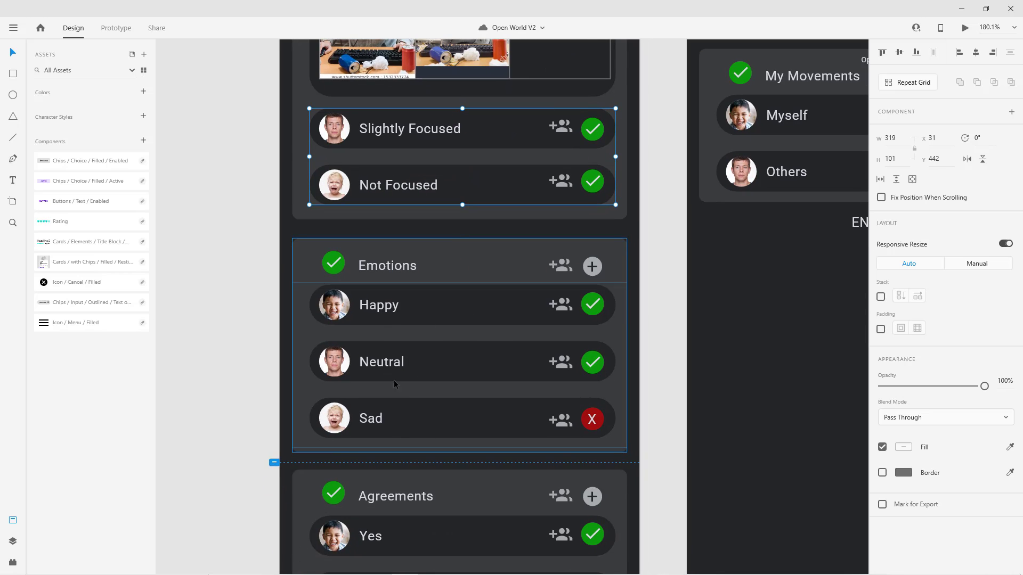
scroll(486, 406, "down", 3)
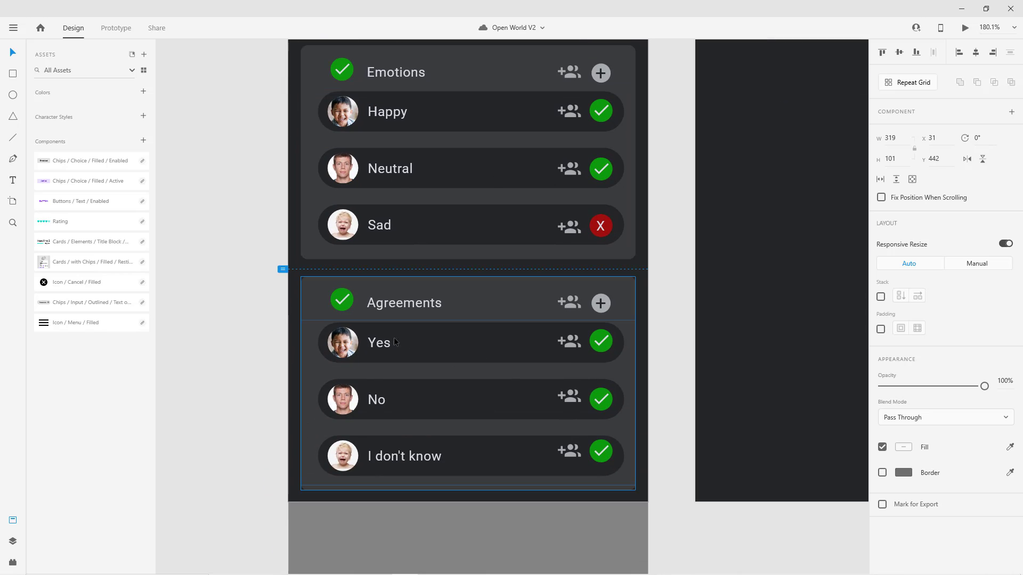
left_click(382, 402)
scroll(447, 310, "down", 4)
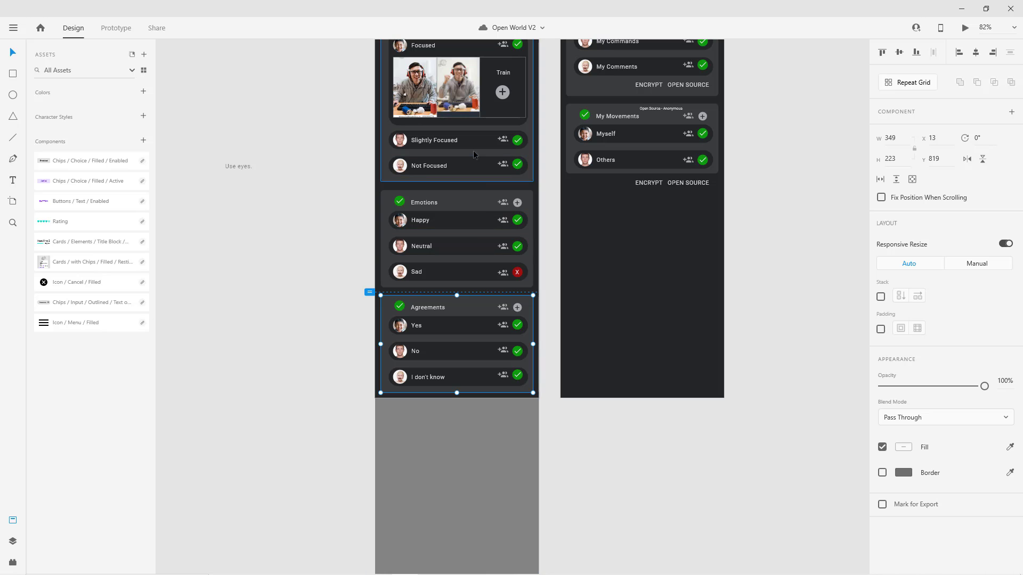
Step: Inspect the add-people icon and select the green check badge in the Focused row
scroll(473, 150, "up", 3)
scroll(491, 215, "up", 6)
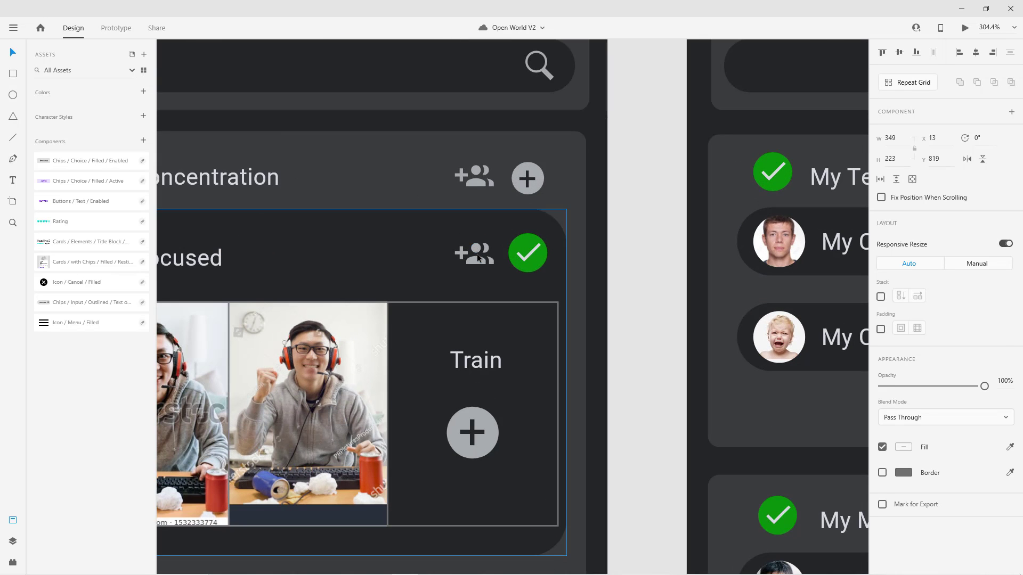
double_click(478, 258)
left_click(521, 269)
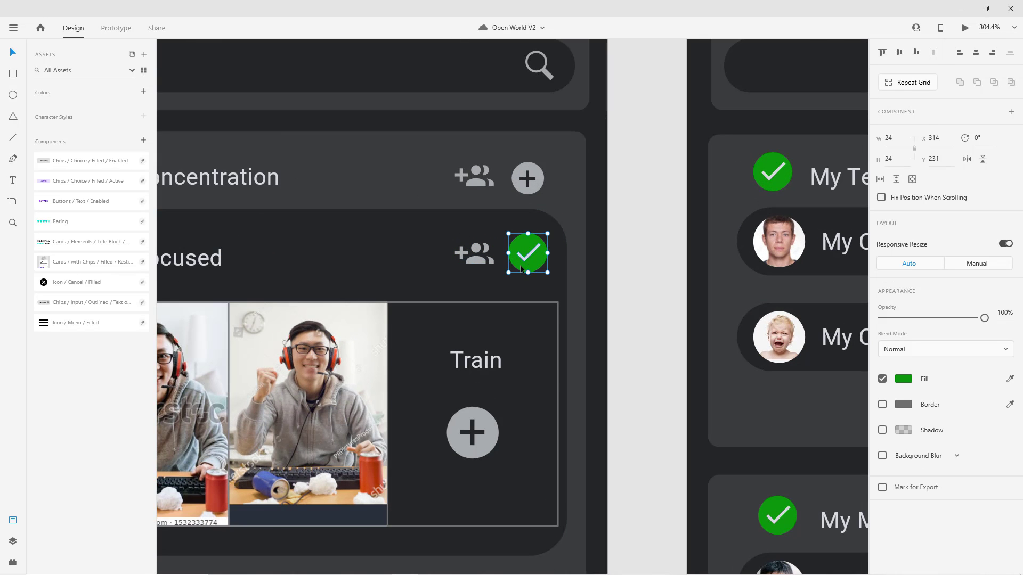
scroll(521, 269, "down", 1)
scroll(419, 270, "down", 2)
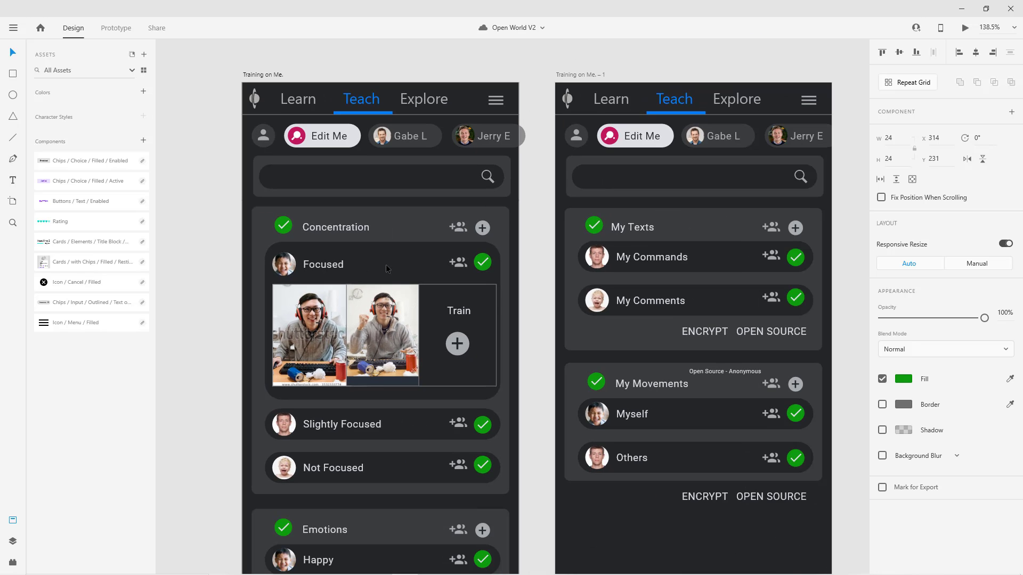
Step: Select the Concentration header's green check badge, followed by its add-people icon
left_click_drag(385, 265, 570, 215)
scroll(484, 228, "up", 3)
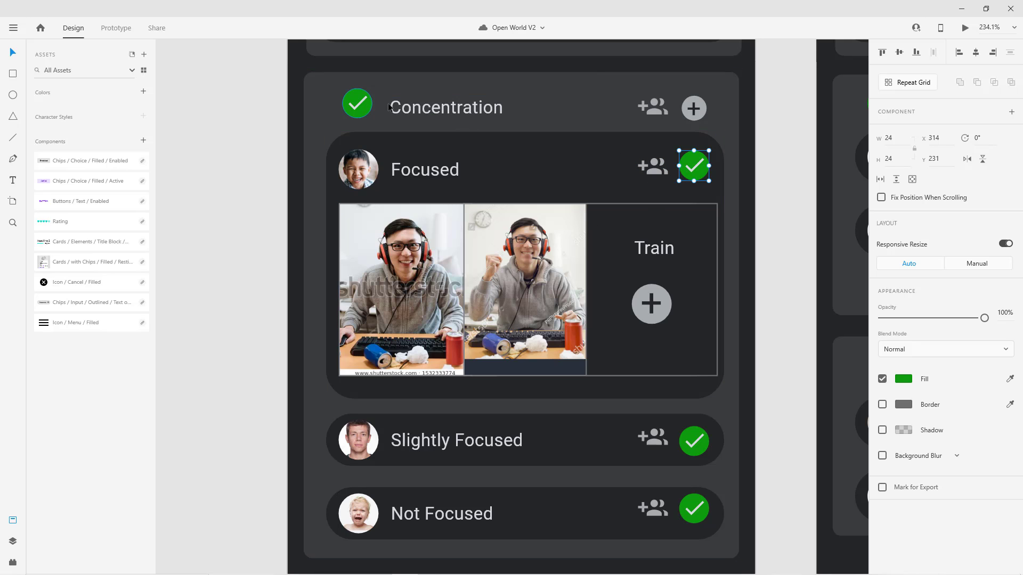
double_click(366, 109)
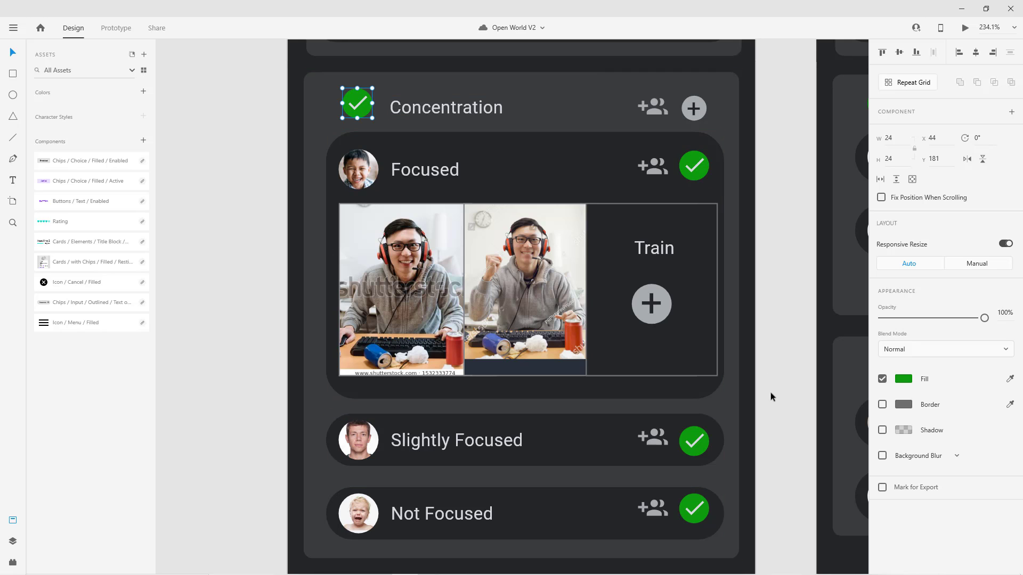
key("Escape")
double_click(656, 113)
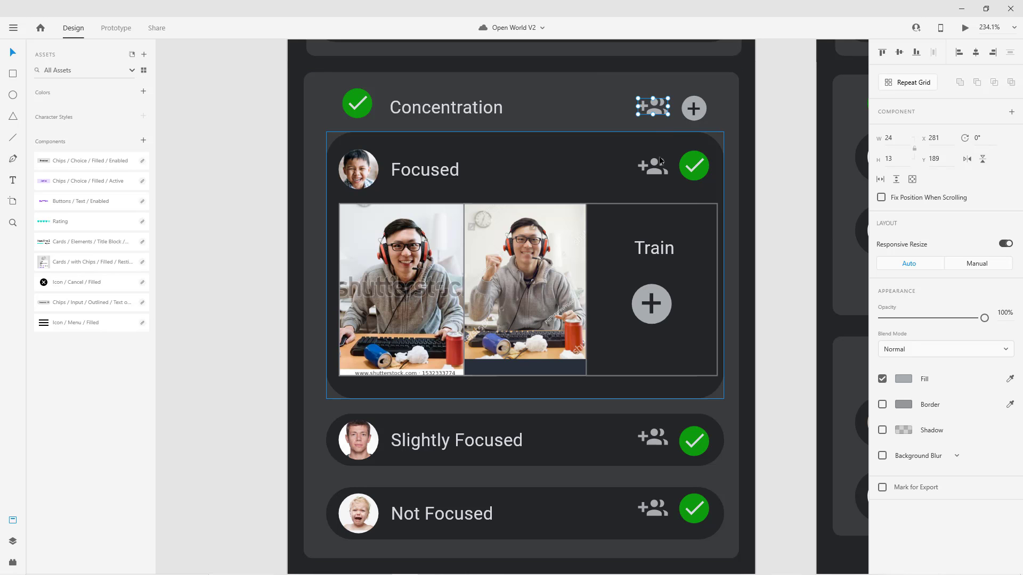
Step: Point out the add-people icons of the Sad row and the Yes row by selecting each, and clear the selection
scroll(643, 258, "down", 8)
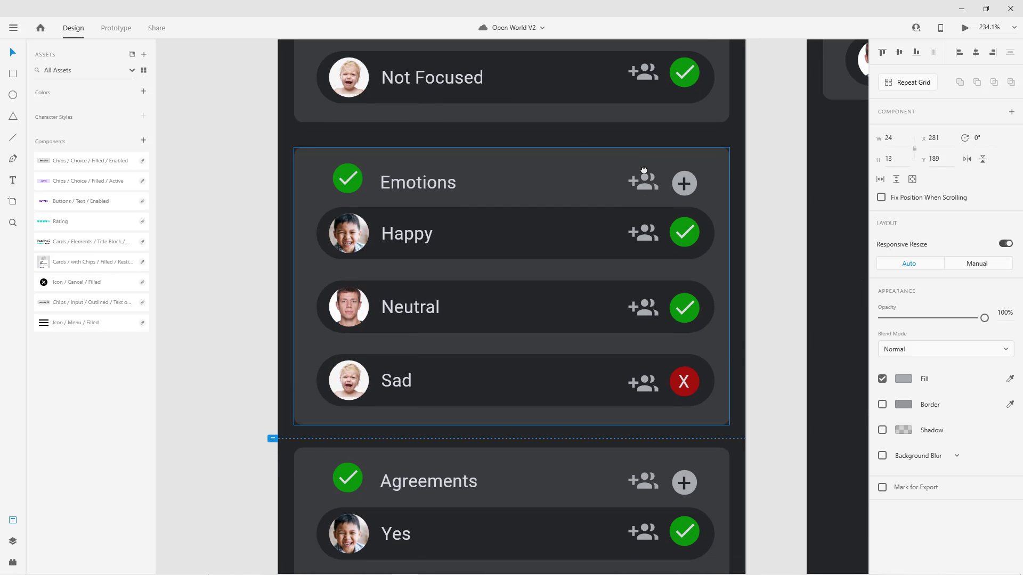
left_click(647, 389)
left_click(648, 390)
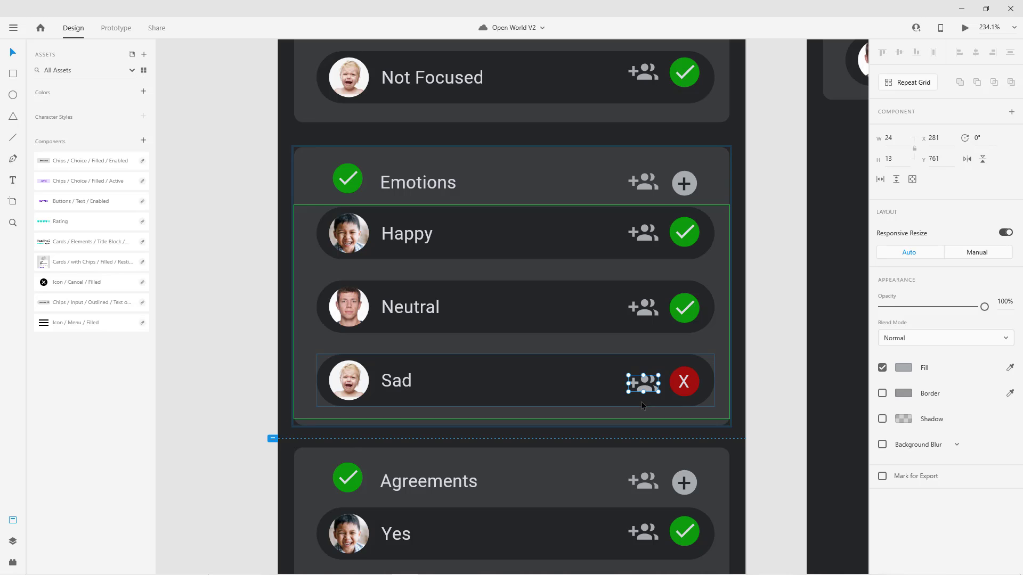
scroll(654, 369, "down", 5)
scroll(616, 301, "up", 5)
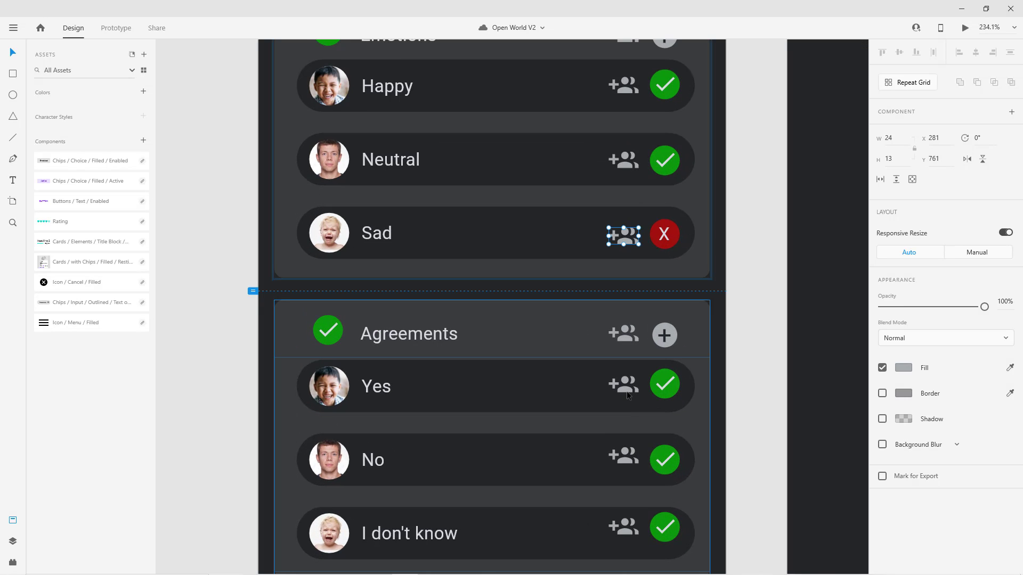
double_click(627, 392)
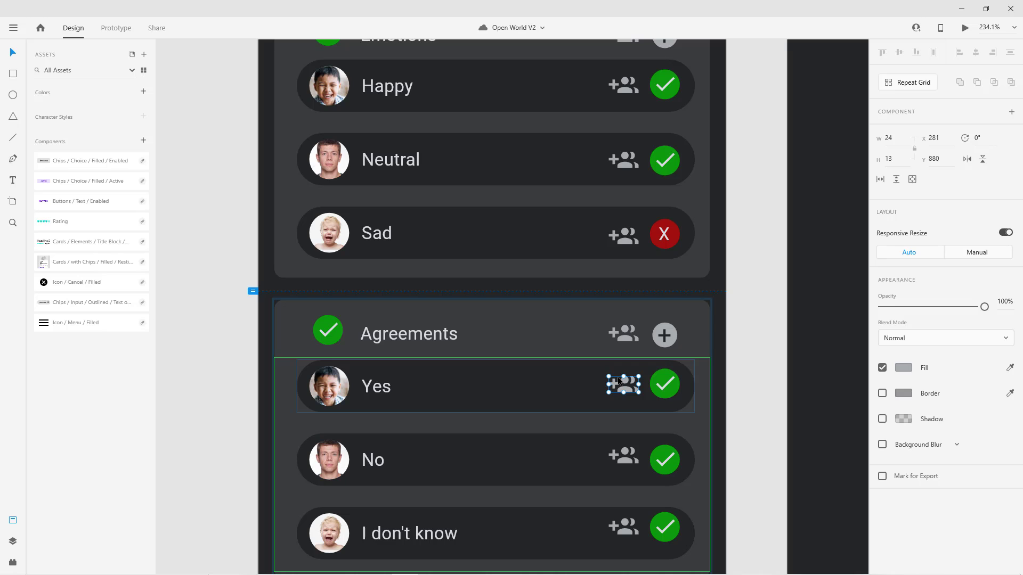
left_click(774, 378)
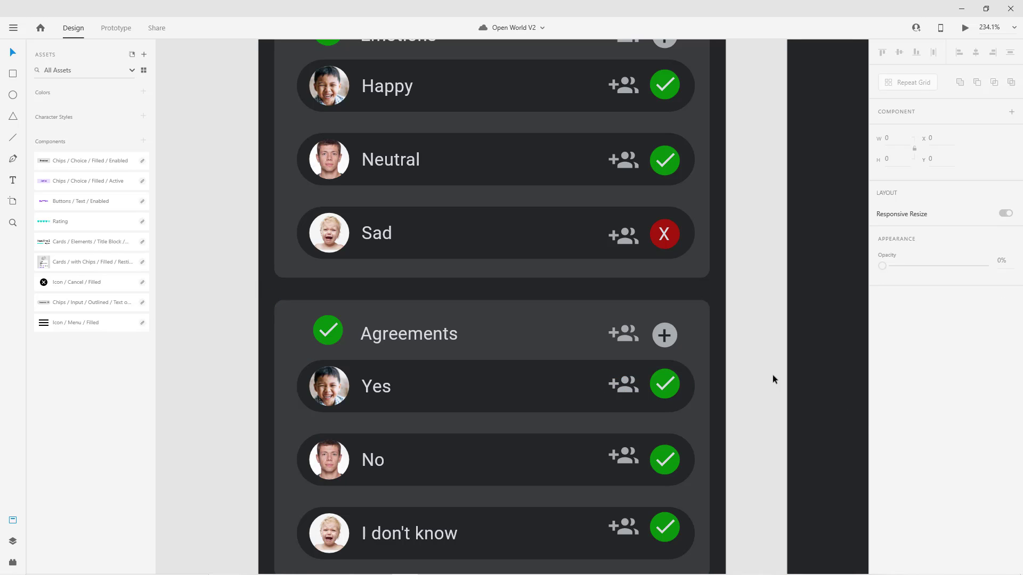
Step: Review the wider set of artboards, examining Lesson, Teacher Authoring Lesson and Pop Up when Image Clicked up close
scroll(746, 368, "down", 5, "ctrl")
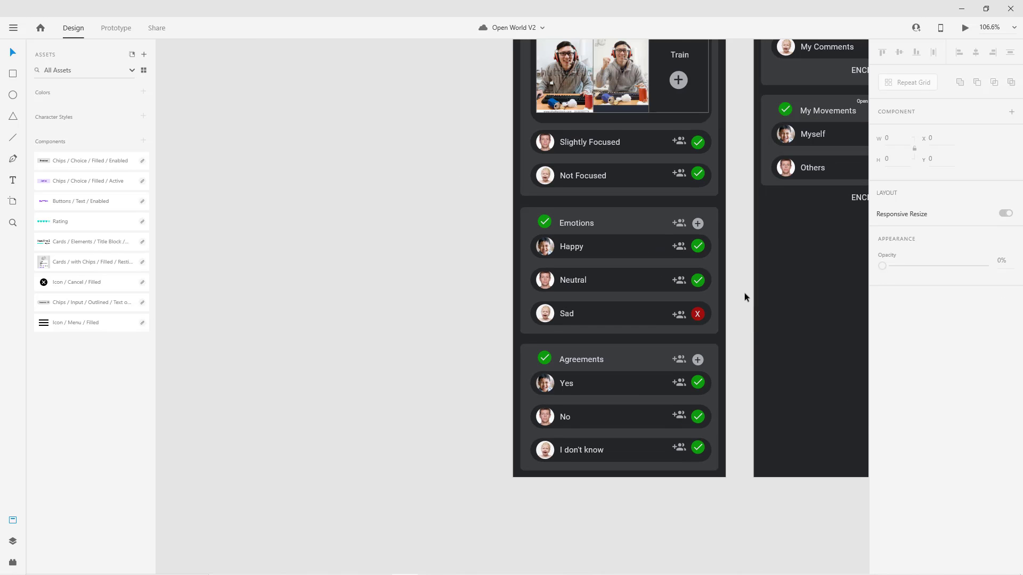
left_click_drag(743, 292, 735, 466)
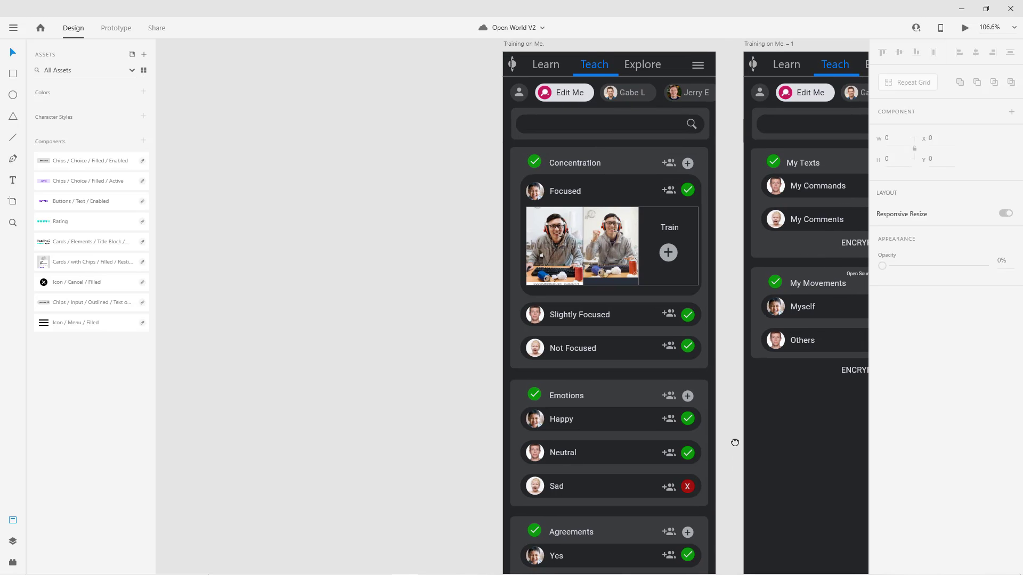
scroll(735, 442, "down", 10, "ctrl")
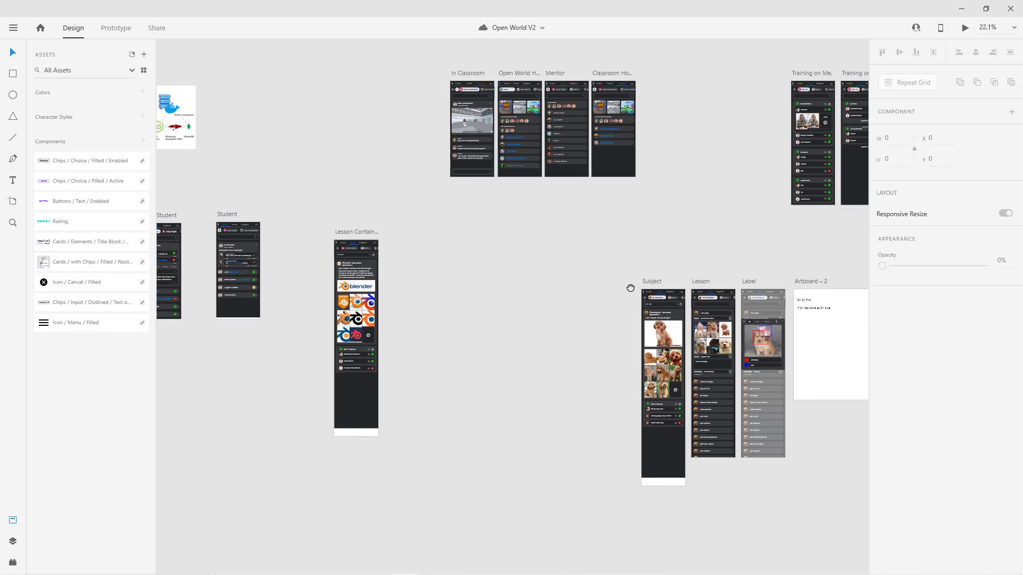
left_click_drag(630, 288, 714, 262)
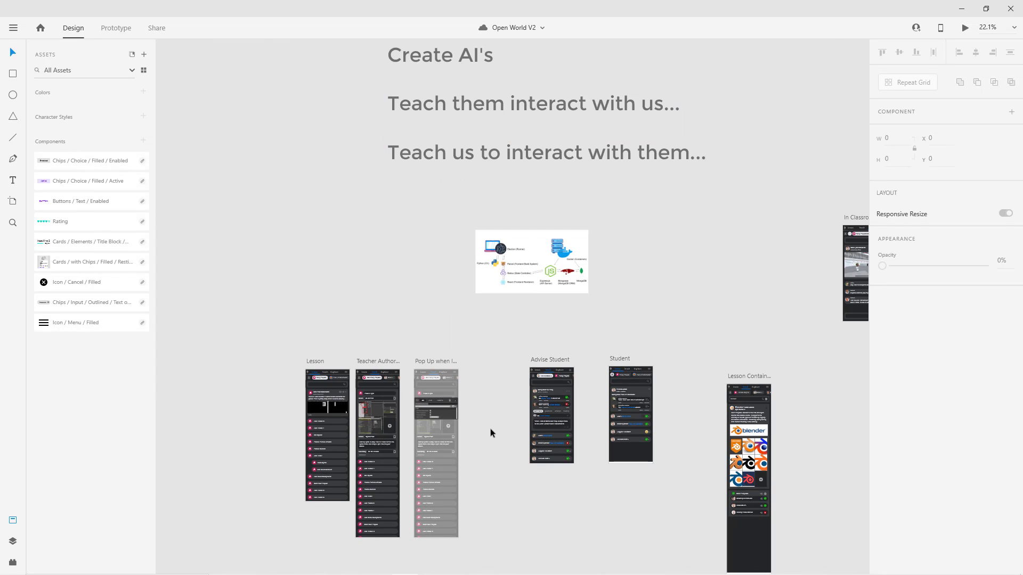
scroll(490, 433, "up", 2, "ctrl")
scroll(465, 370, "down", 3)
scroll(321, 352, "up", 5, "ctrl")
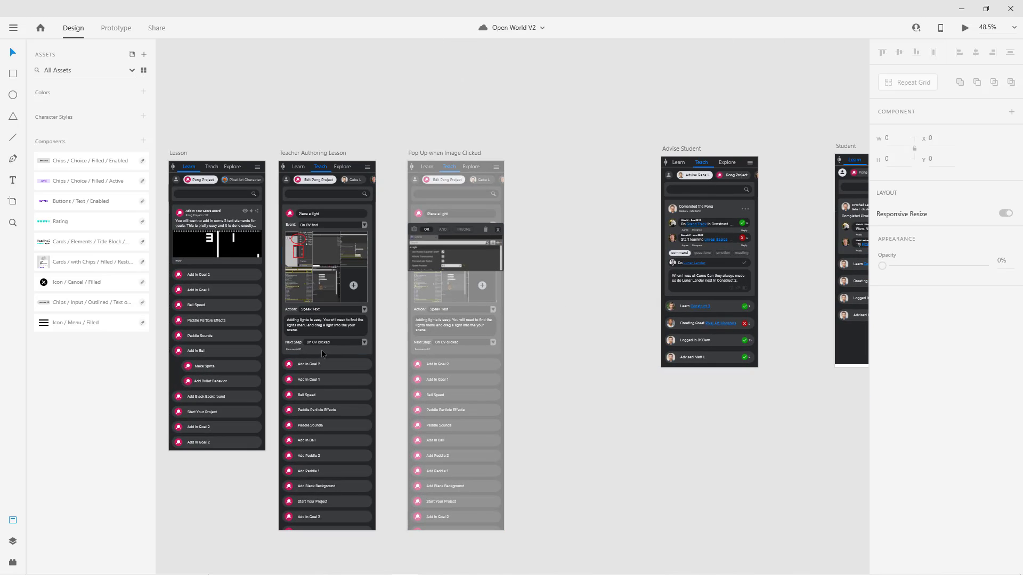
scroll(231, 259, "up", 3, "ctrl")
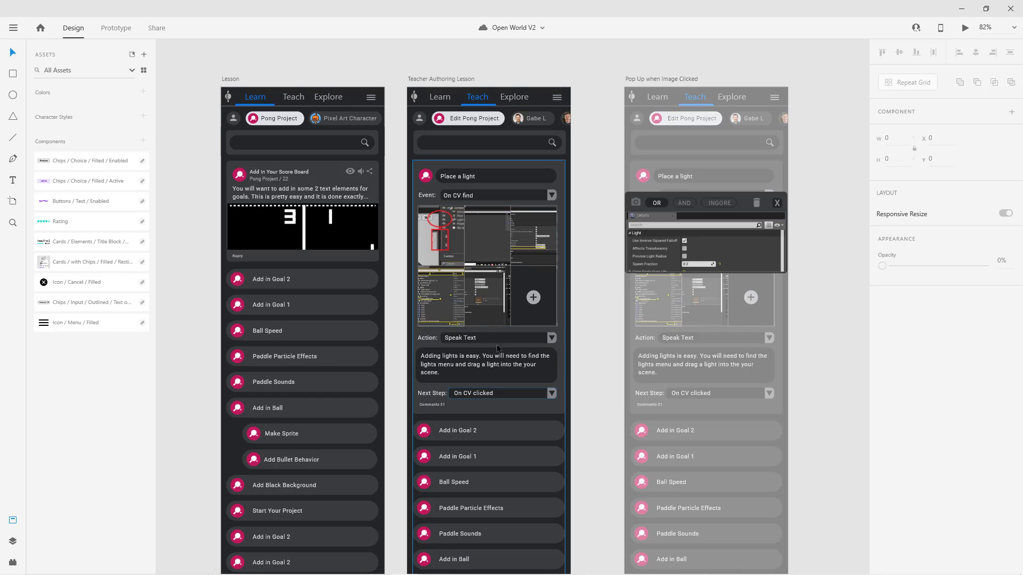
left_click_drag(596, 367, 135, 396)
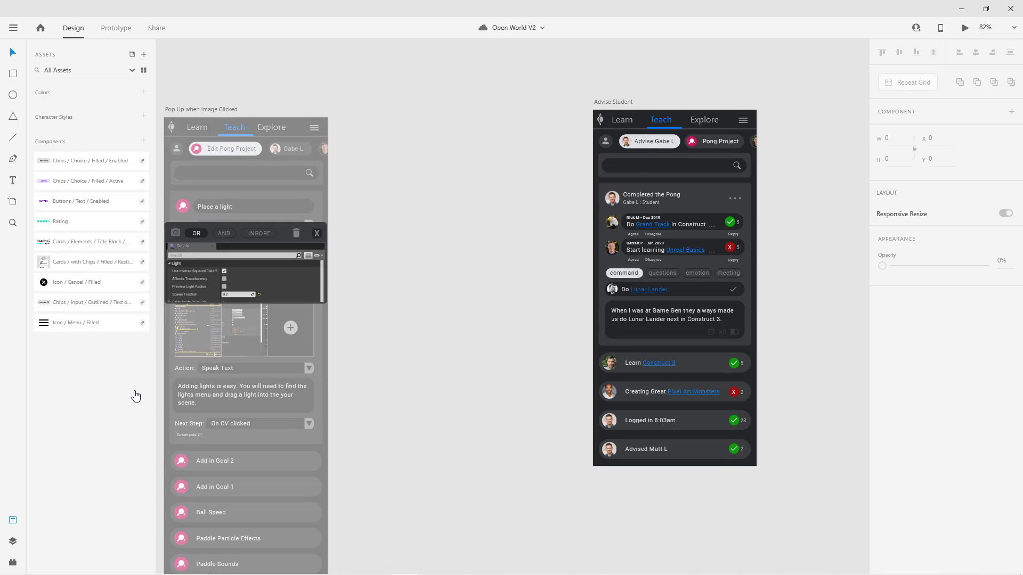
Step: Compare the Advise Student and Student artboards and return to the two Training on Me artboards
scroll(409, 381, "down", 3, "ctrl")
scroll(586, 404, "up", 3, "ctrl")
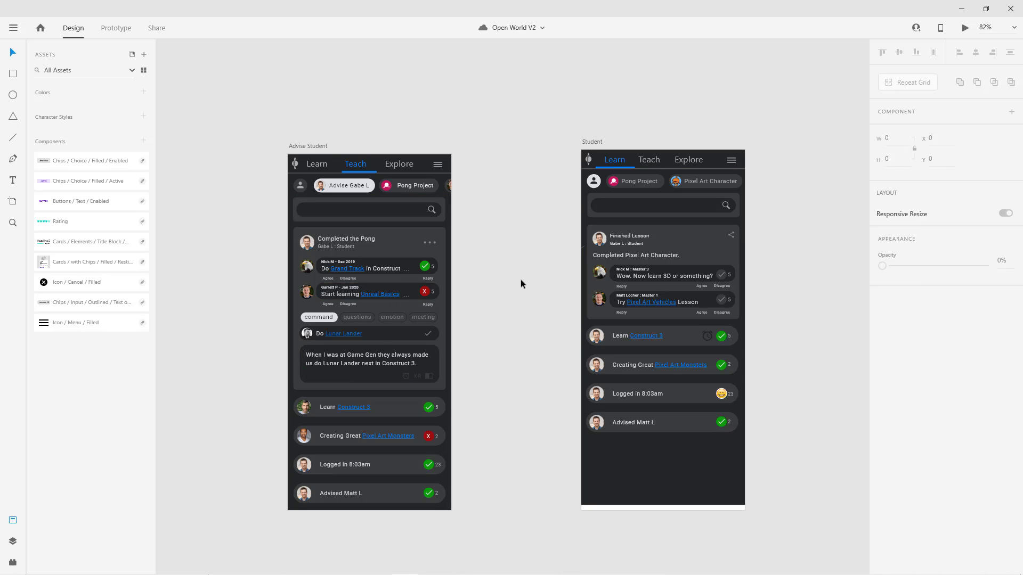
scroll(542, 289, "down", 5, "ctrl")
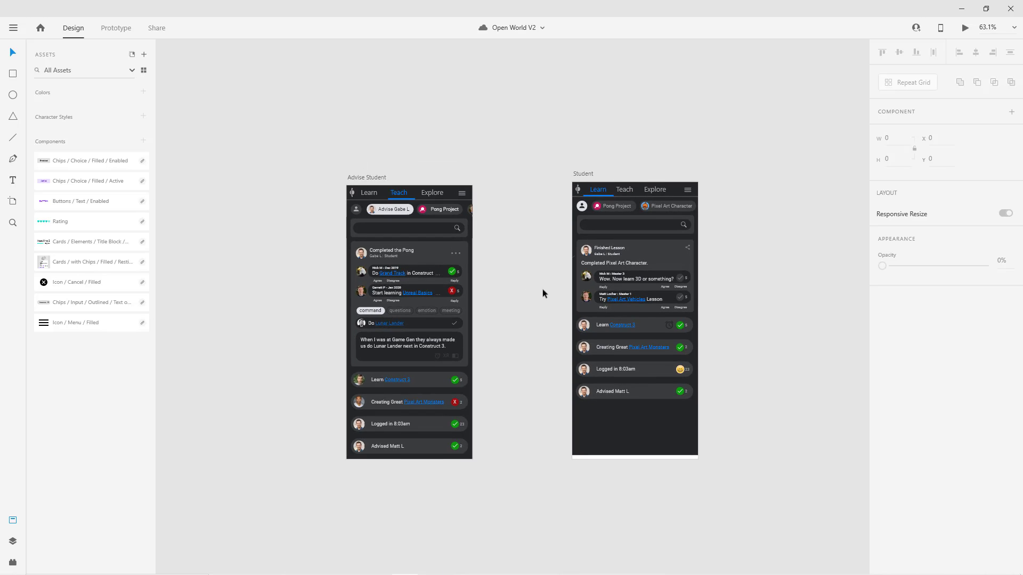
scroll(664, 302, "down", 5)
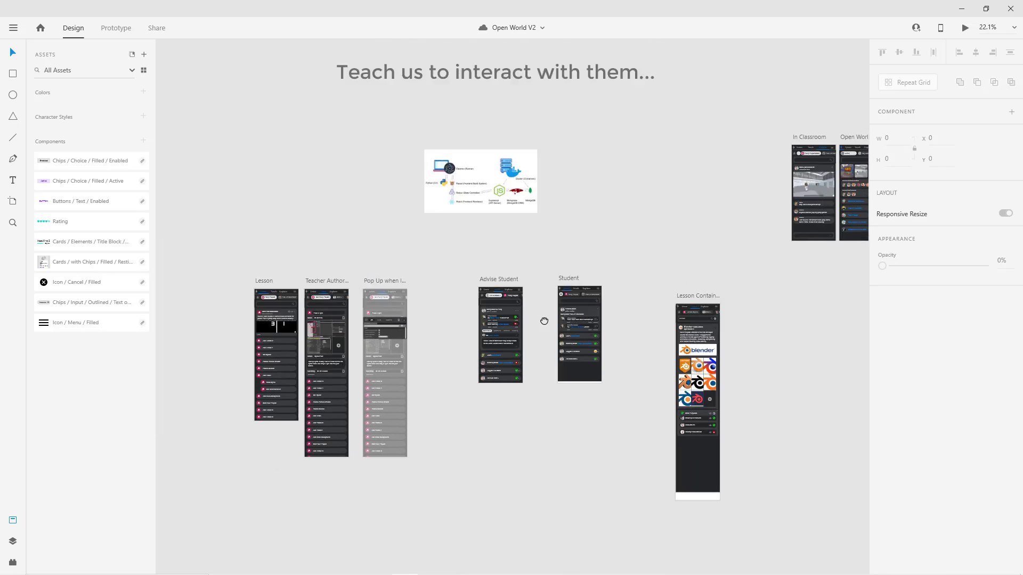
scroll(453, 353, "up", 4)
scroll(730, 264, "up", 5)
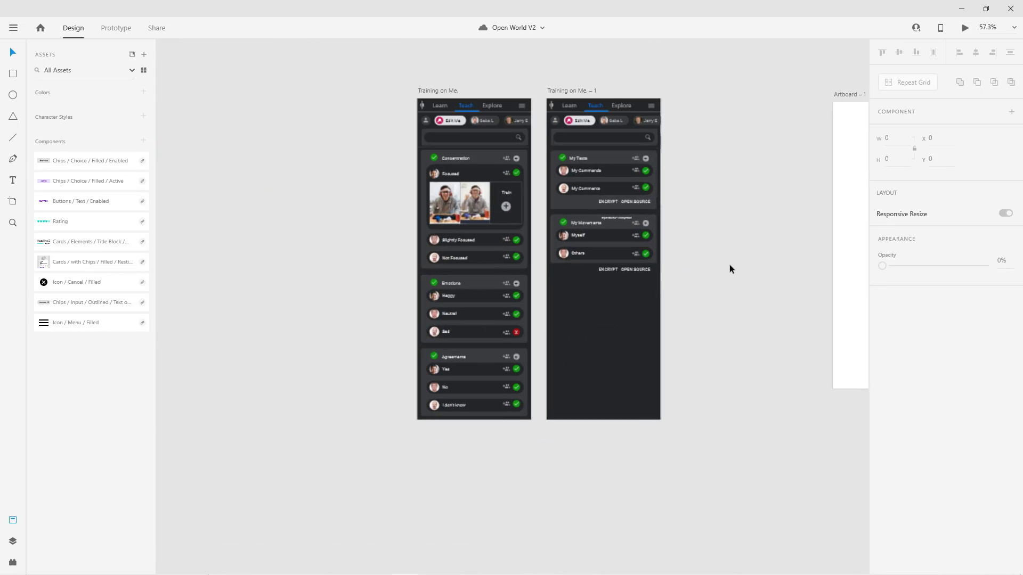